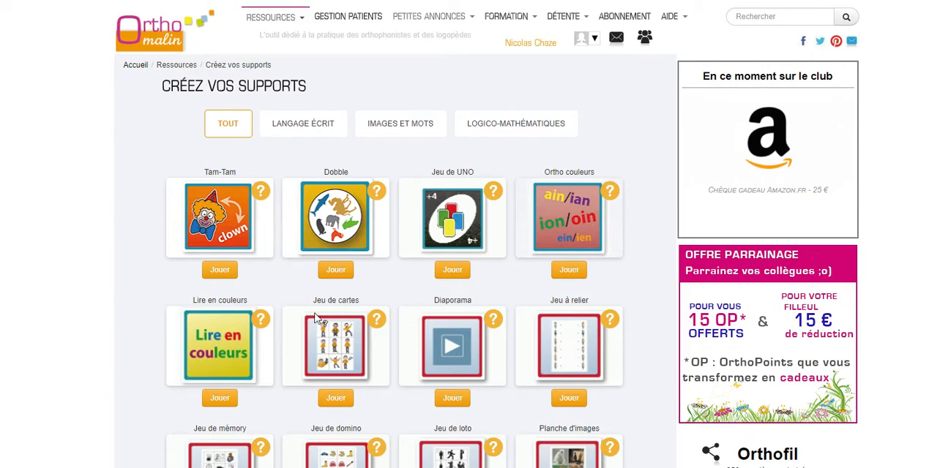
# Open the Jeu de mémory creator and search for images whose words begin with "ch".
pyautogui.scroll(-3, 316, 317)
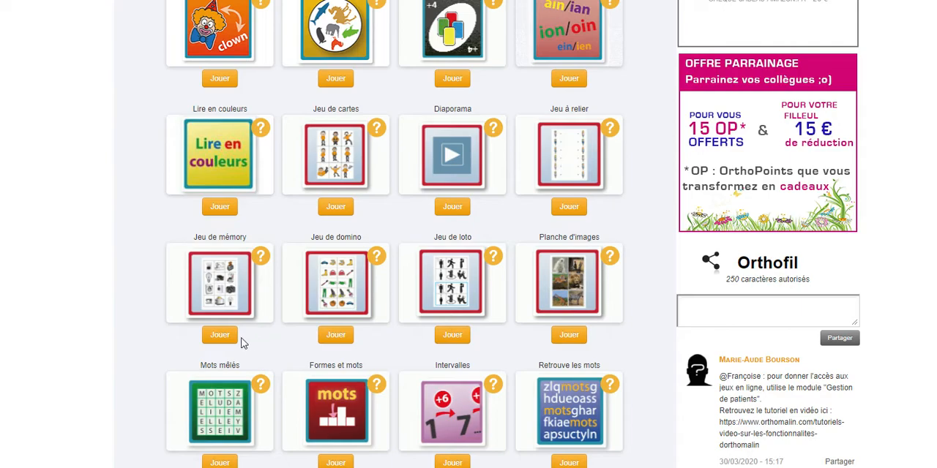
pyautogui.click(219, 337)
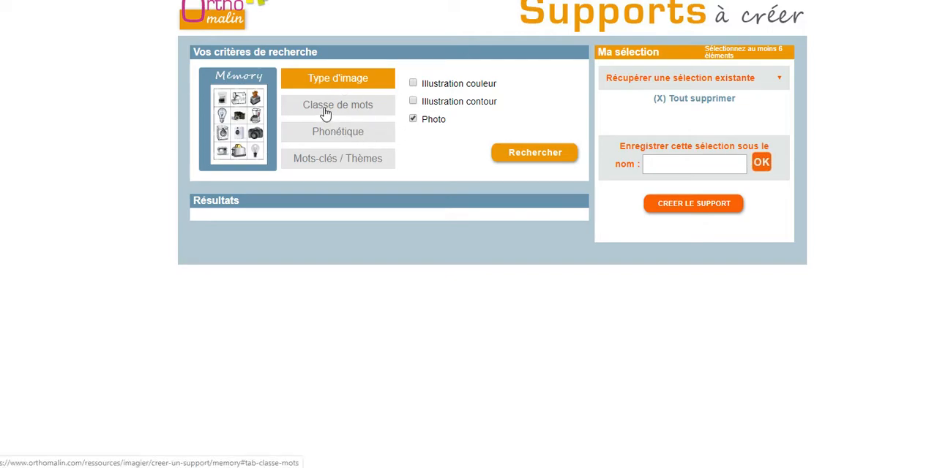
pyautogui.click(327, 140)
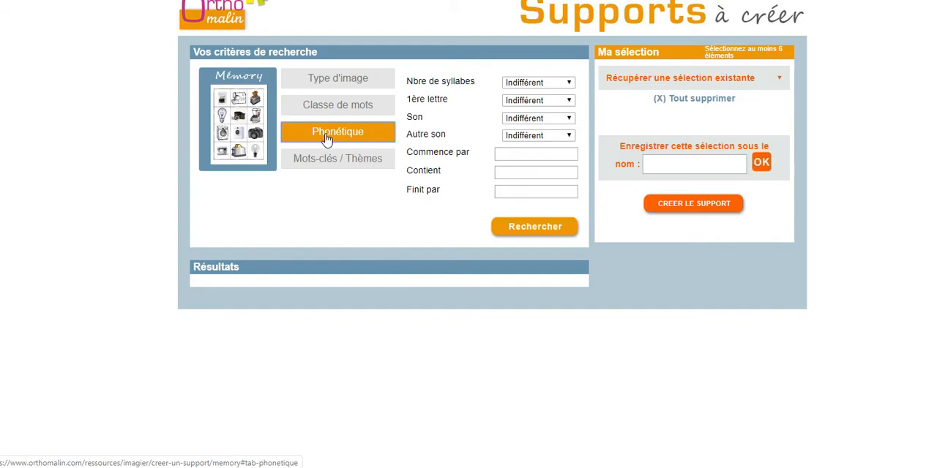
pyautogui.click(520, 156)
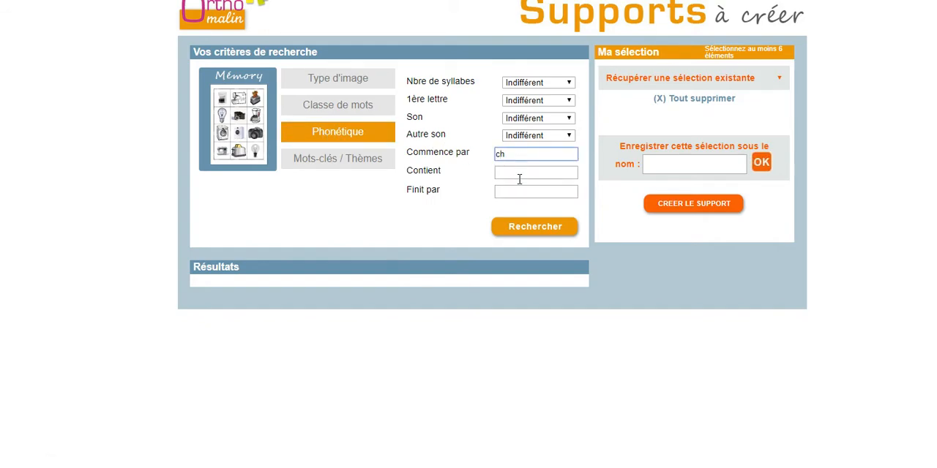
pyautogui.click(337, 162)
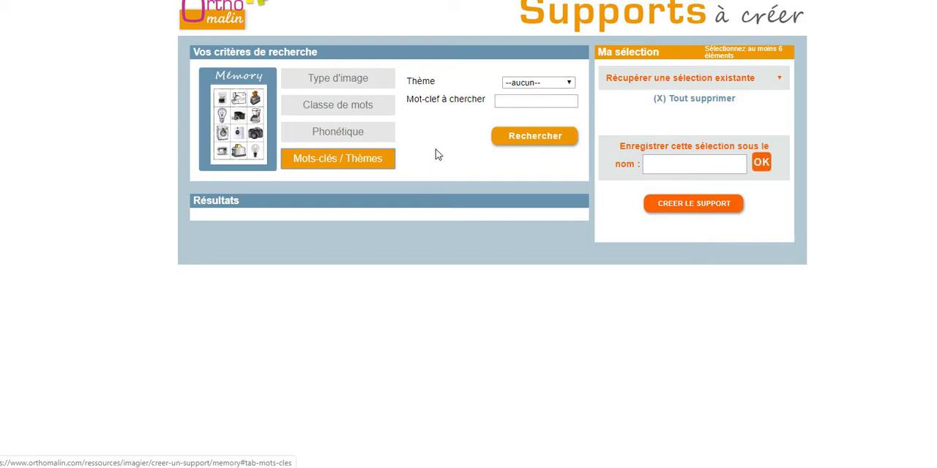
pyautogui.click(524, 143)
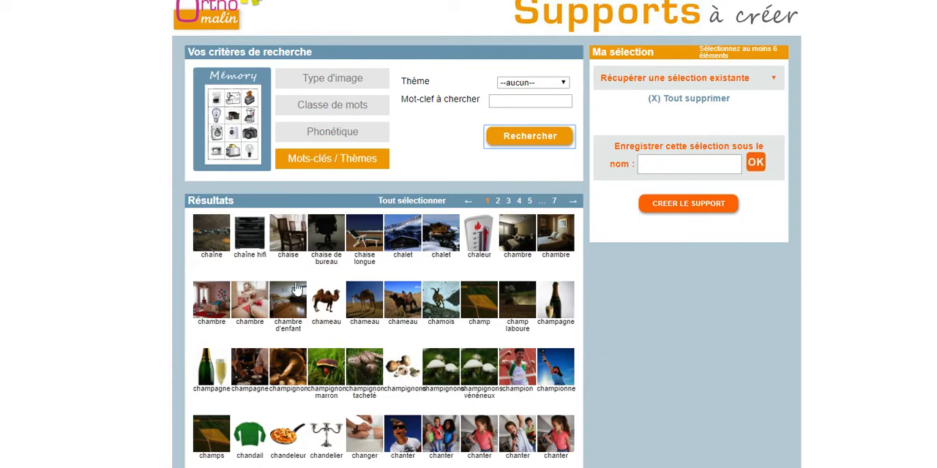
# Add the chaise, snowy chalet, bedroom chambre, white-background chameau and champagne bottle photos from the first results page to the selection.
pyautogui.click(292, 242)
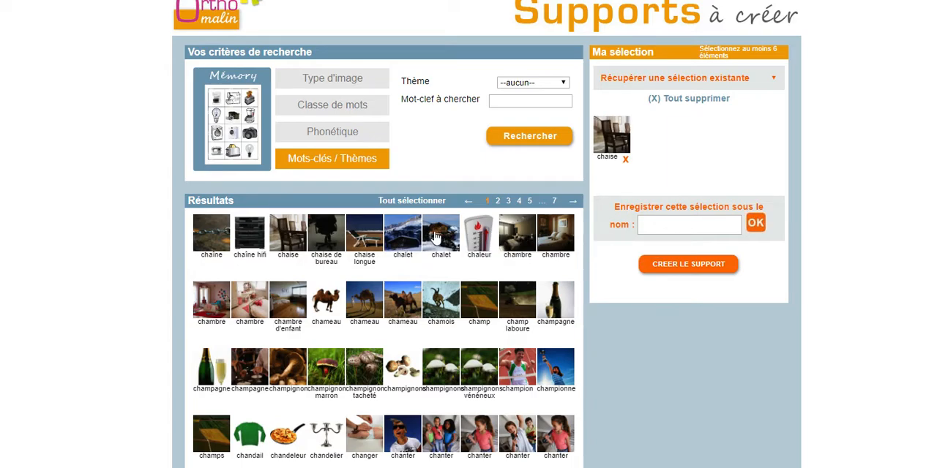
pyautogui.click(436, 236)
pyautogui.click(562, 223)
pyautogui.click(326, 301)
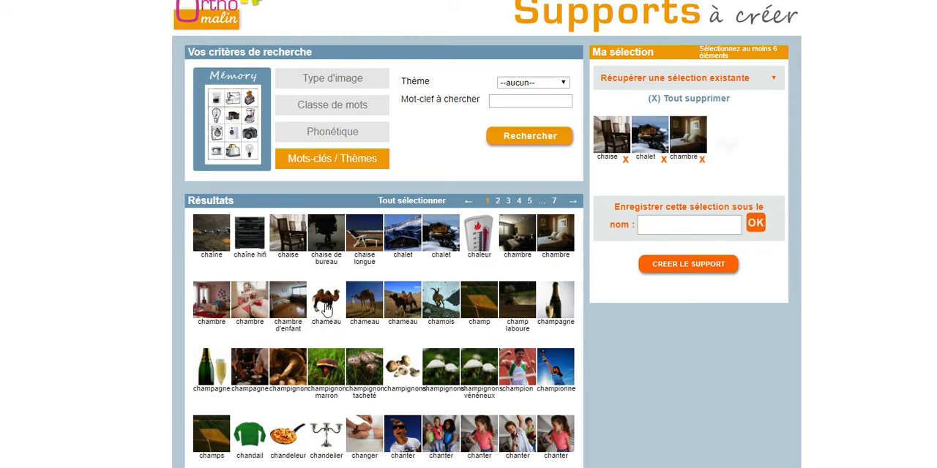
pyautogui.click(558, 300)
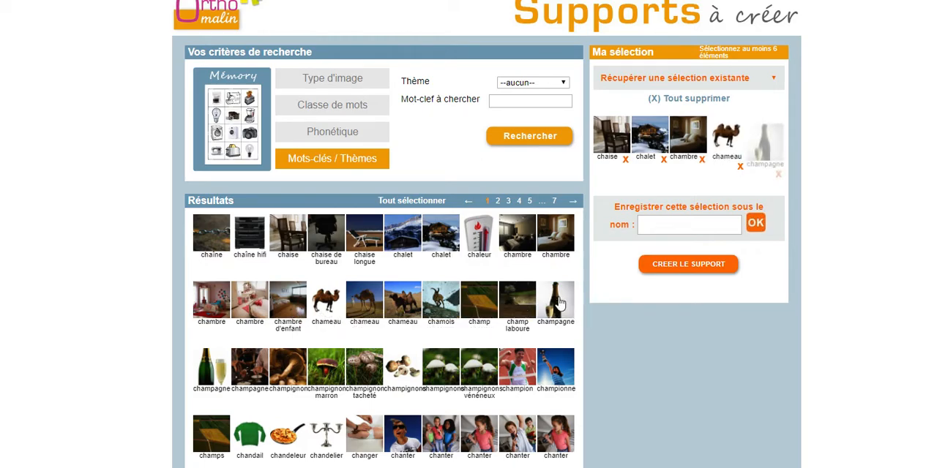
# Add the brown champignon photo to the selection, then swap it for the white-background champignons photo.
pyautogui.click(295, 374)
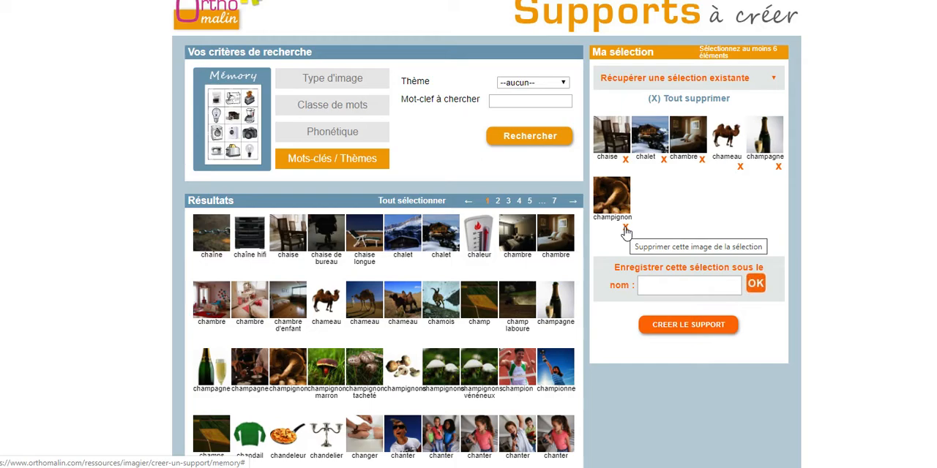
pyautogui.click(625, 231)
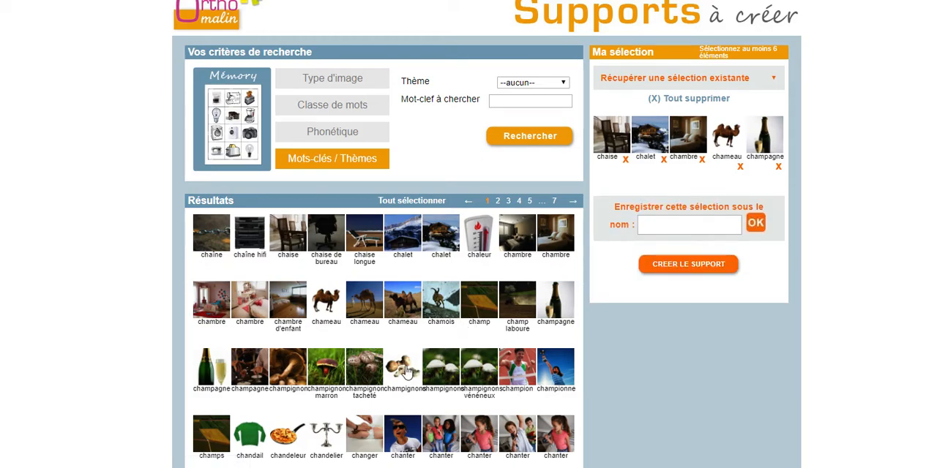
pyautogui.click(405, 370)
# Add the championne photo and a chanter photo of the girl in pink to the selection.
pyautogui.scroll(-1, 538, 328)
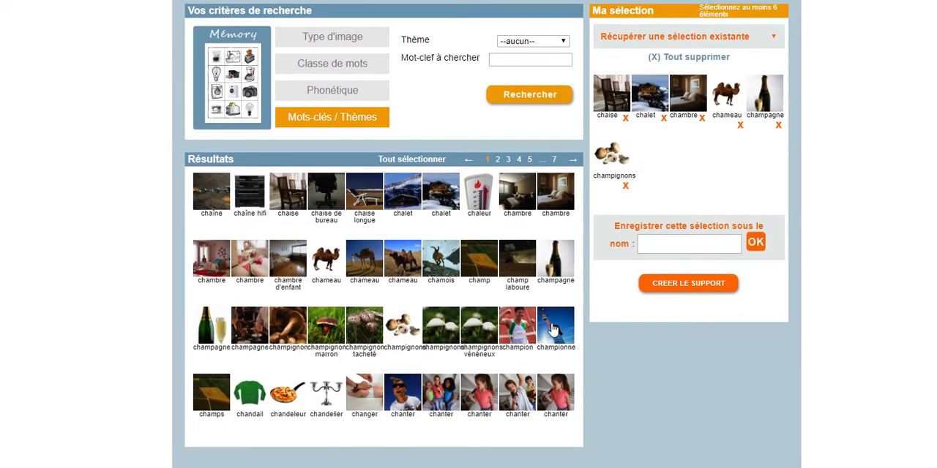
pyautogui.click(547, 329)
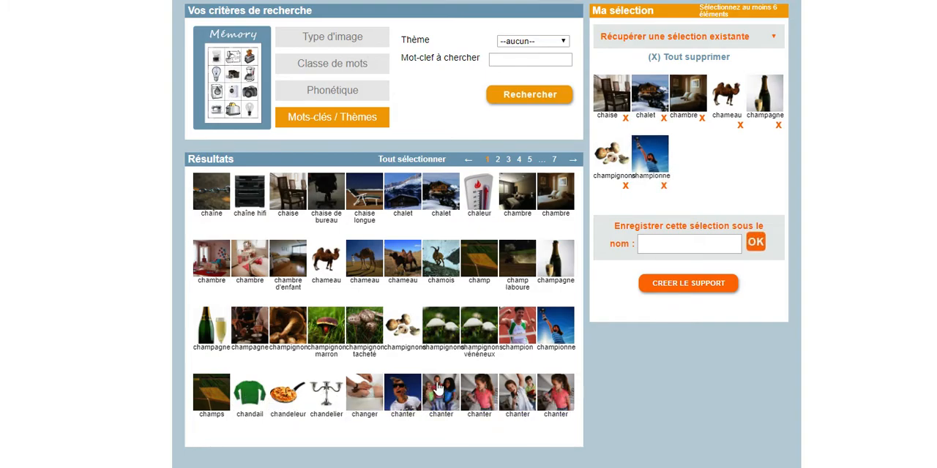
pyautogui.click(481, 392)
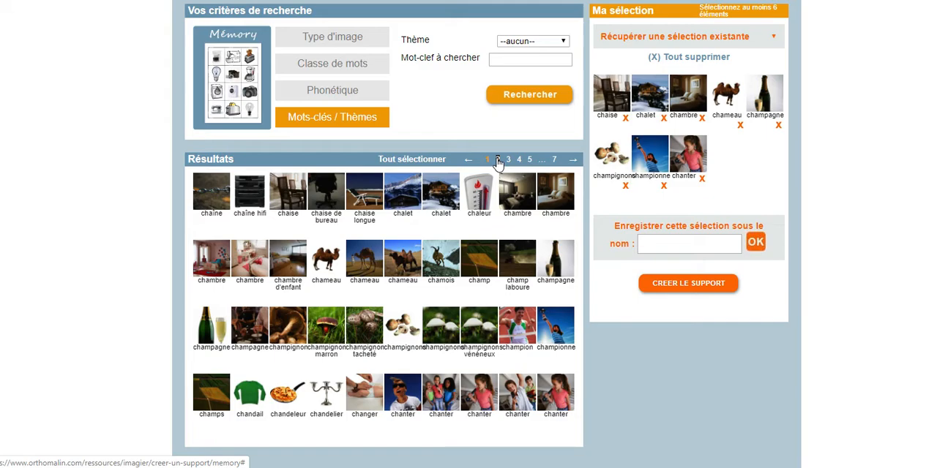
# From results page 2, add the white chapeau, chapiteau and chasse d'eau photos, replacing chasse d'eau with the chasseur aiming a rifle.
pyautogui.click(498, 161)
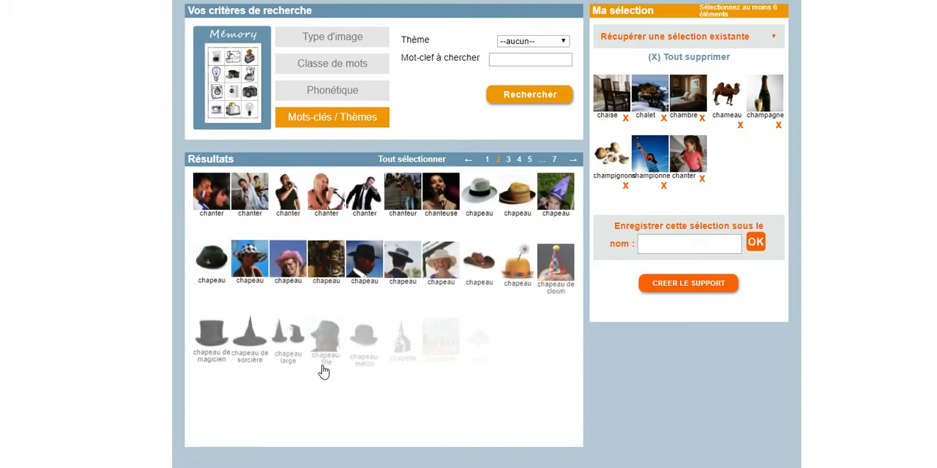
pyautogui.click(479, 192)
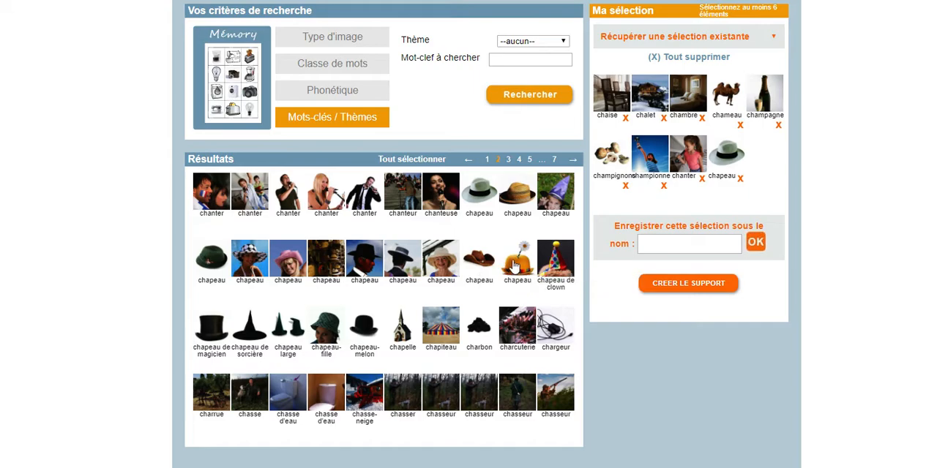
pyautogui.click(435, 331)
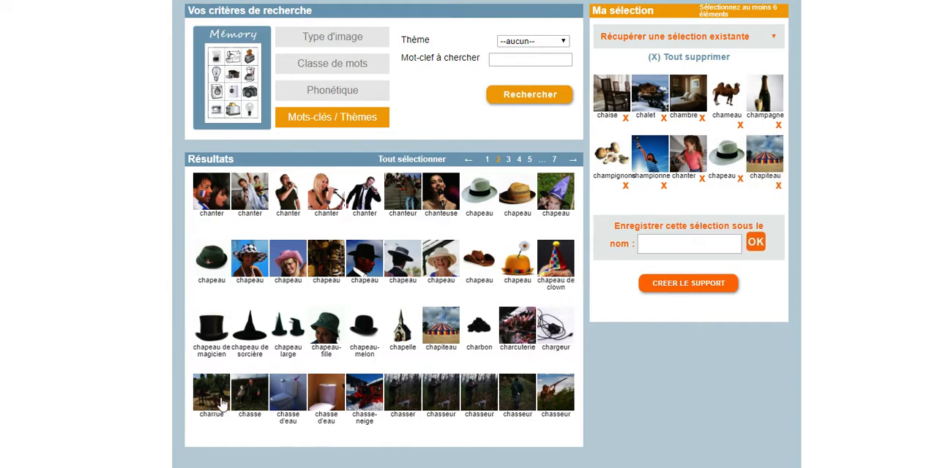
pyautogui.click(296, 397)
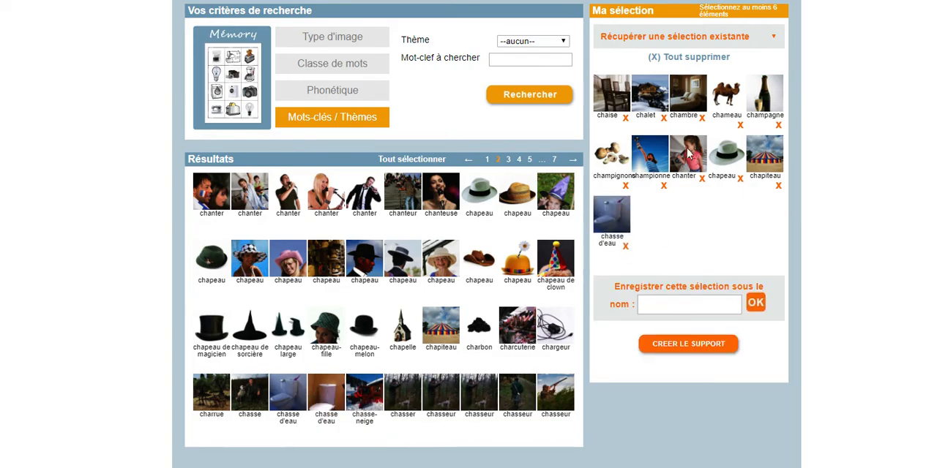
pyautogui.click(627, 247)
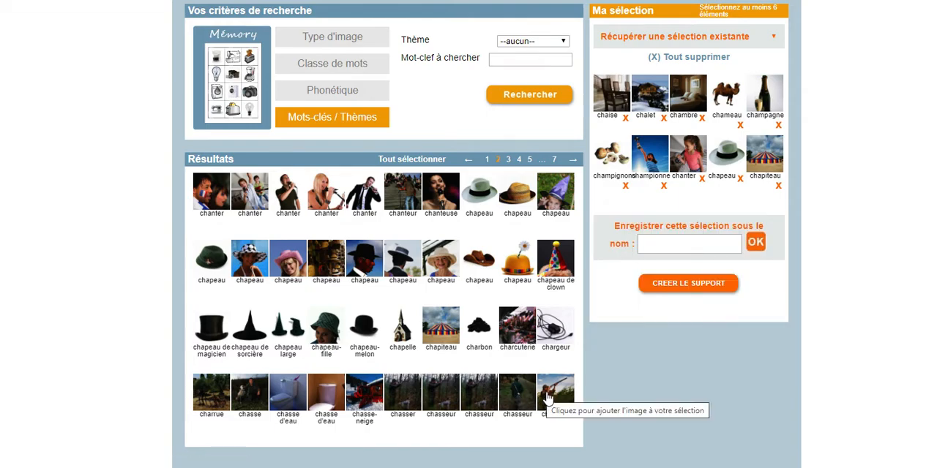
pyautogui.click(543, 395)
# From results page 3, add the orange tabby chat, chataigne, chaud, black chaudron and chaussette photos to the selection.
pyautogui.click(507, 159)
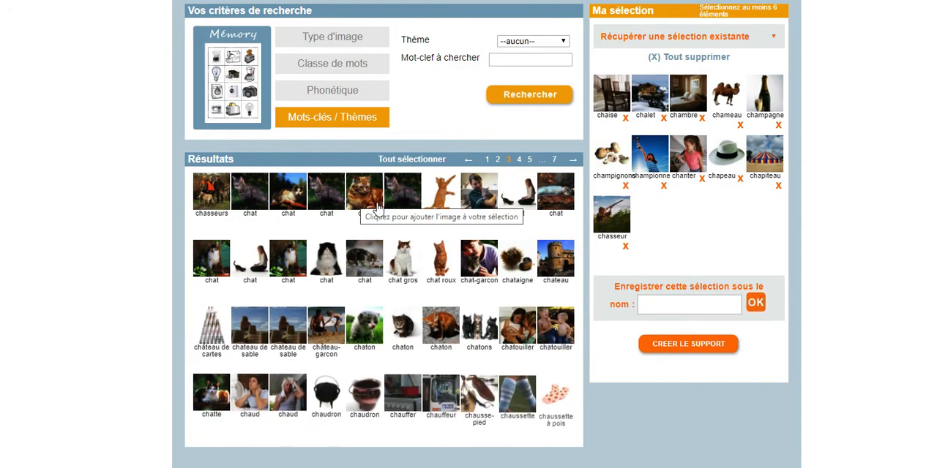
pyautogui.click(365, 202)
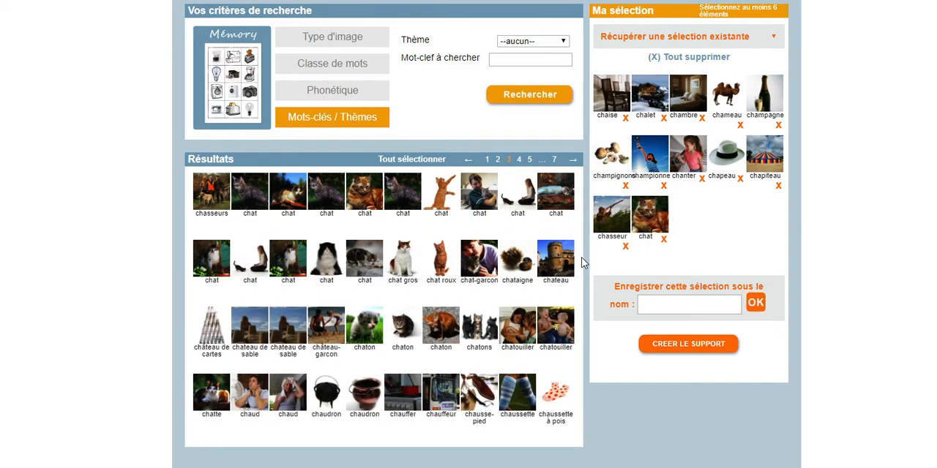
pyautogui.click(515, 264)
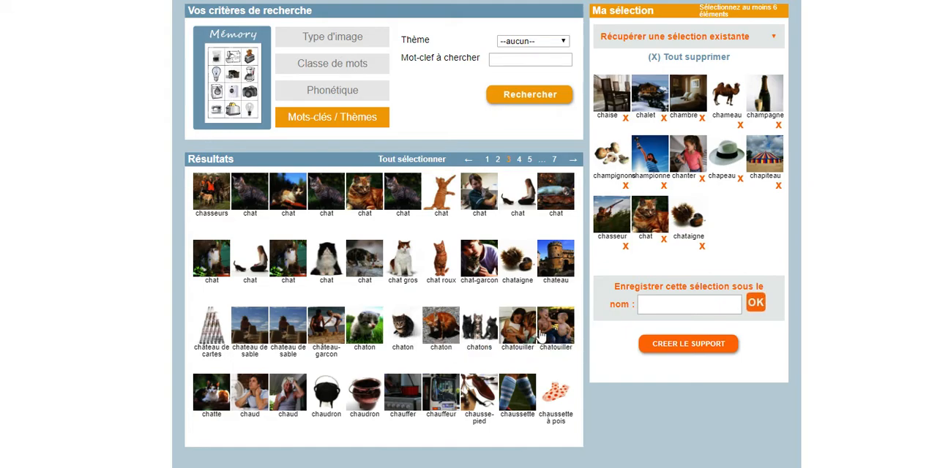
pyautogui.click(249, 399)
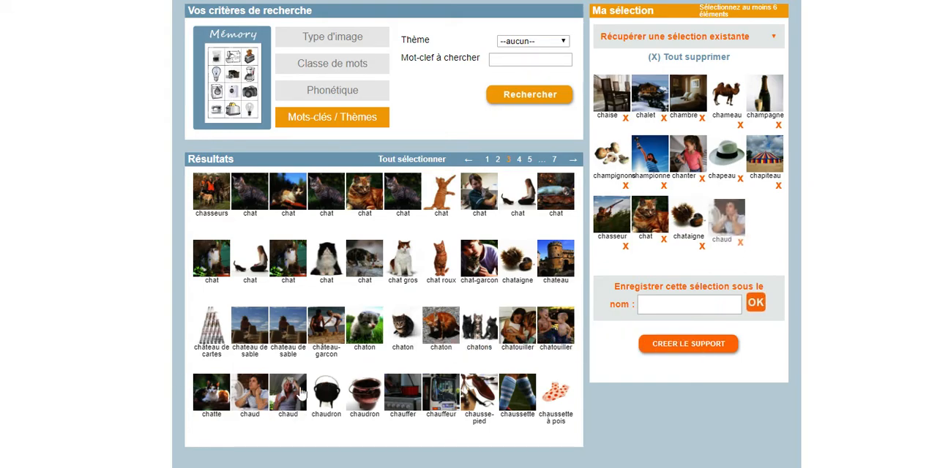
pyautogui.click(327, 394)
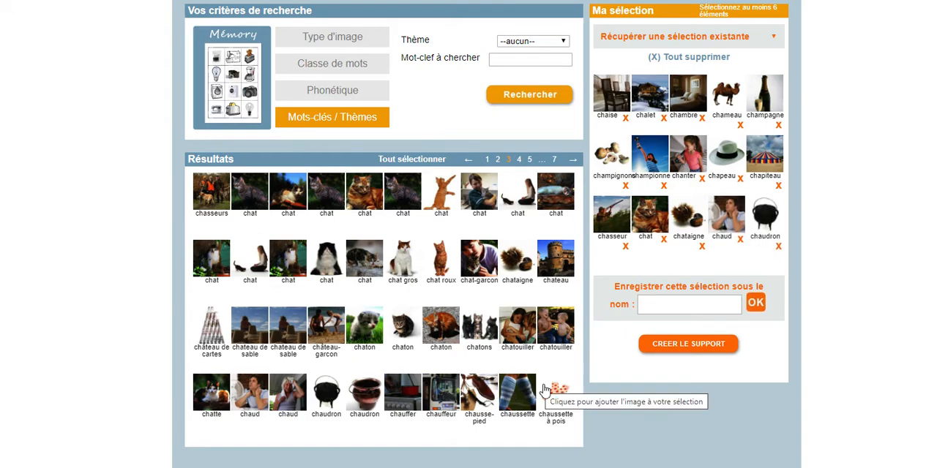
pyautogui.click(519, 395)
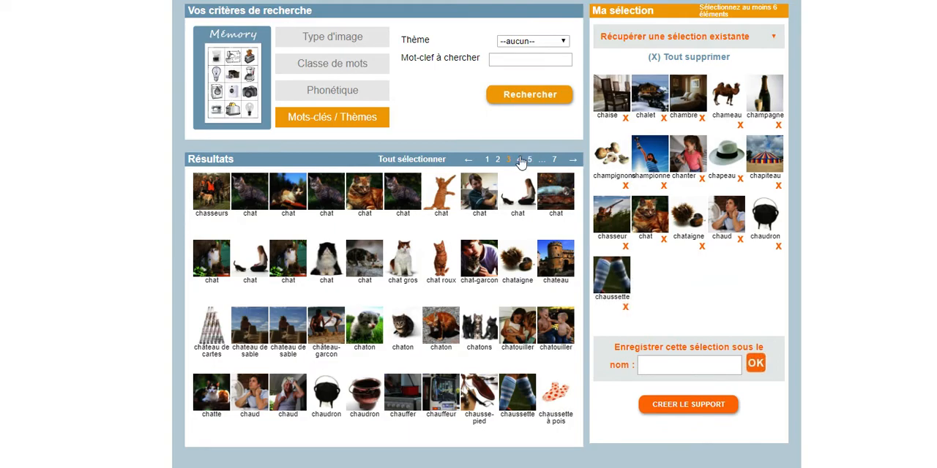
# Replace the chaussette photo with the striped chaussettes from results page 4, and add the black chaussures and blue chemise photos.
pyautogui.click(519, 160)
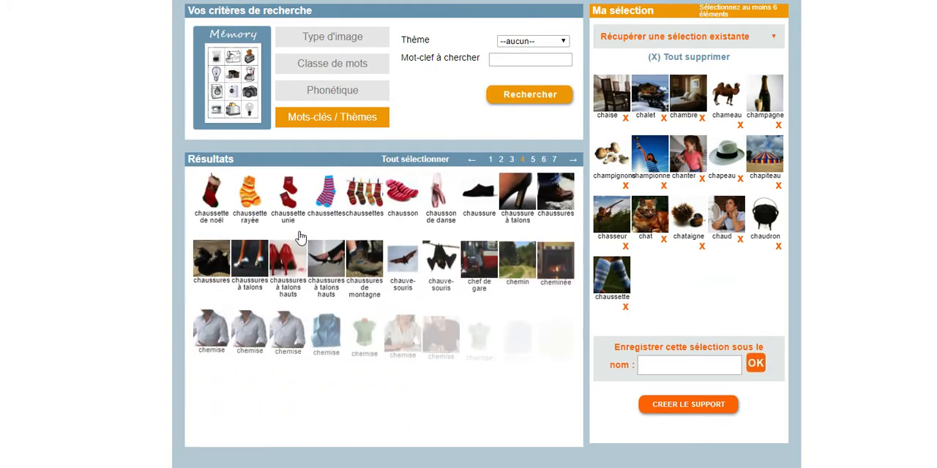
pyautogui.click(626, 307)
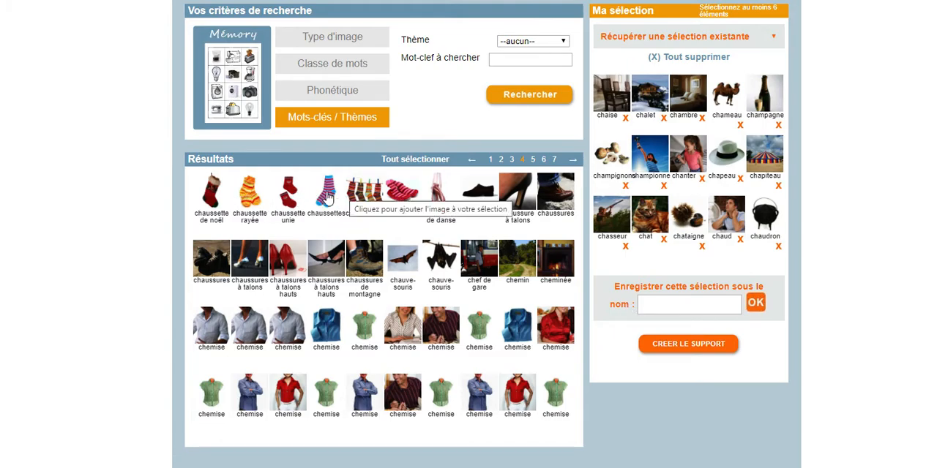
pyautogui.click(327, 197)
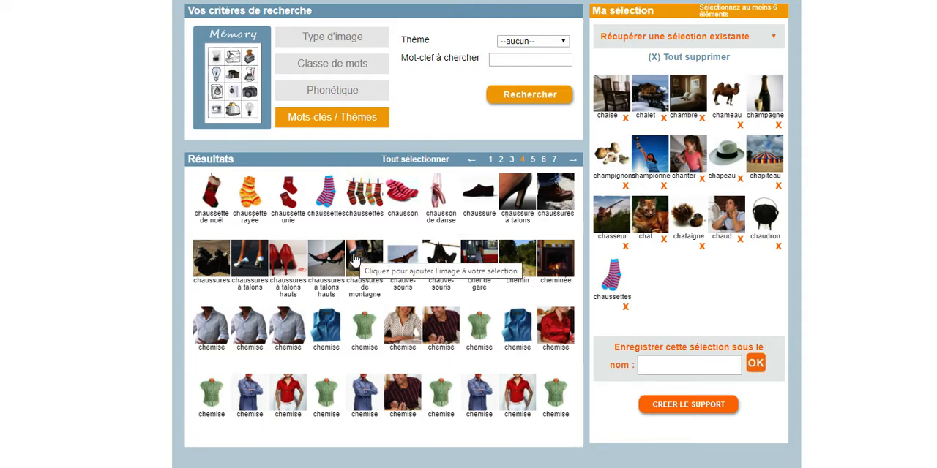
pyautogui.click(212, 265)
pyautogui.click(322, 334)
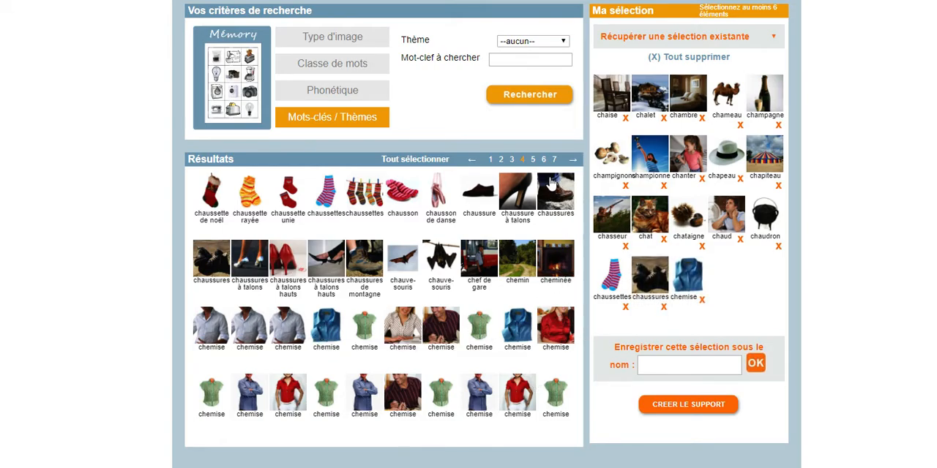
# From results page 5, add the brown cheval, blonde cheveux, white chèvre and seated white-and-brown chien photos to the selection.
pyautogui.click(533, 159)
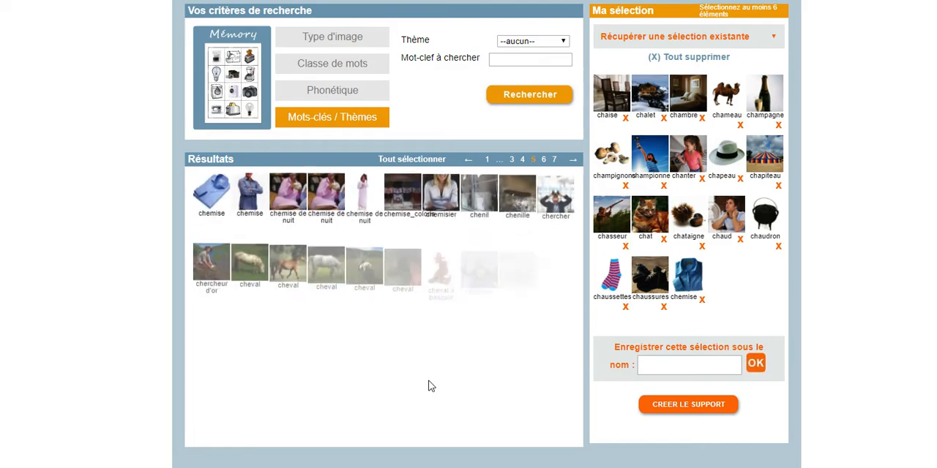
pyautogui.click(290, 263)
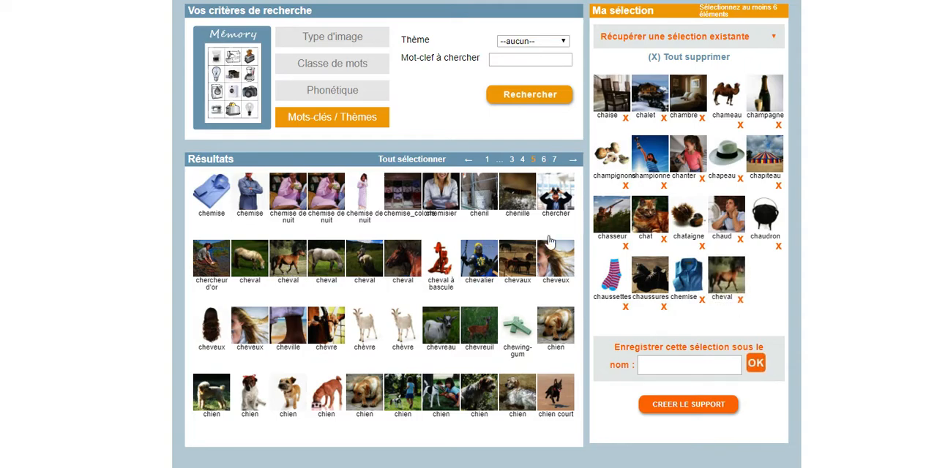
pyautogui.click(243, 336)
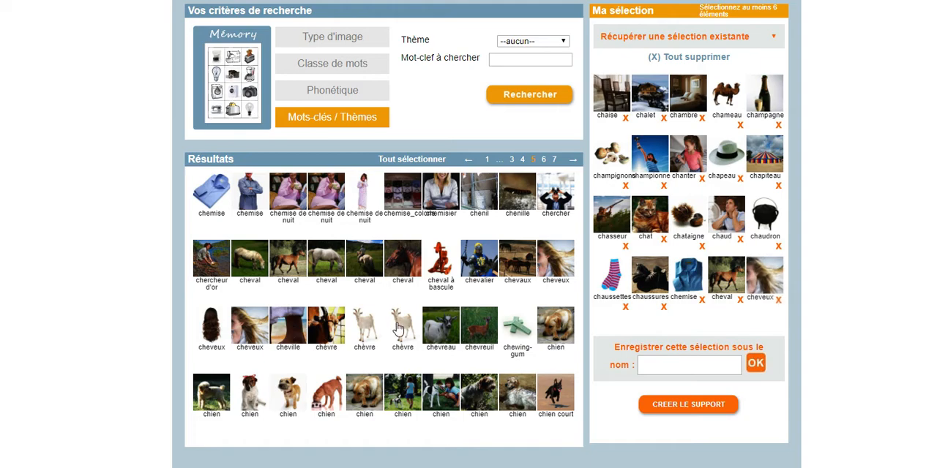
pyautogui.click(401, 329)
pyautogui.click(254, 404)
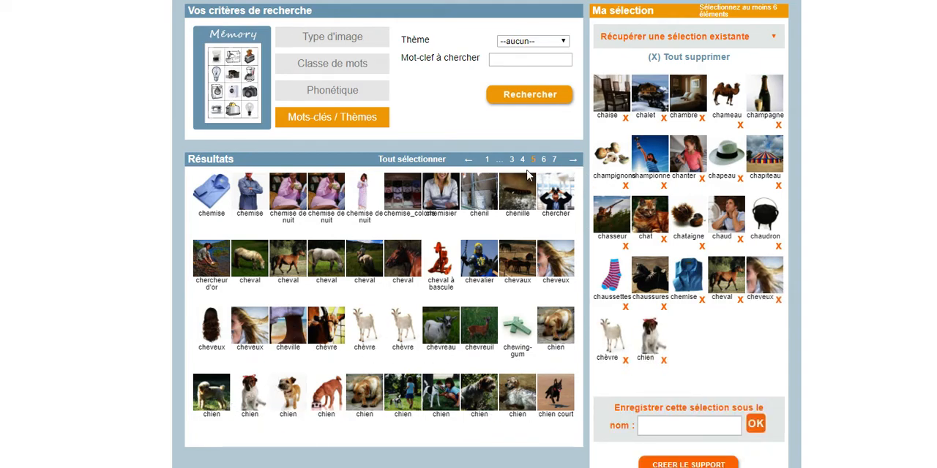
# From results pages 6 and 7, add the chips, dark chocolat, chou vert, chut and chute photos to the selection.
pyautogui.click(543, 159)
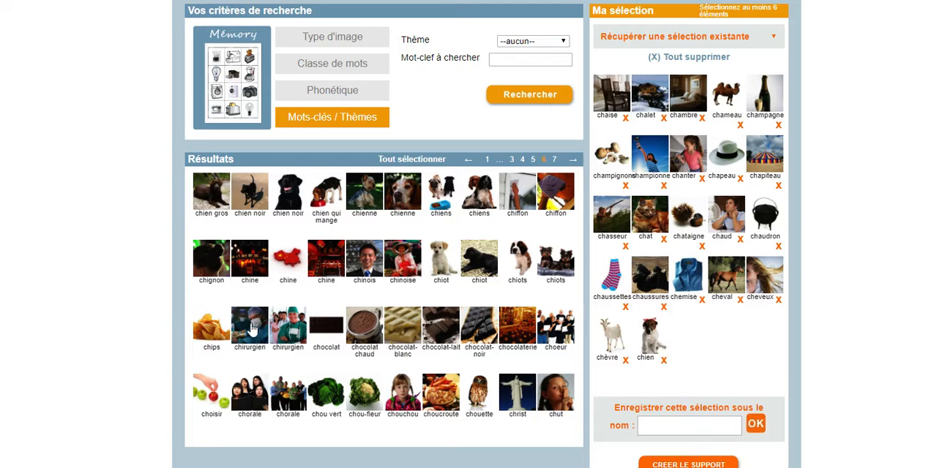
pyautogui.click(213, 332)
pyautogui.click(328, 331)
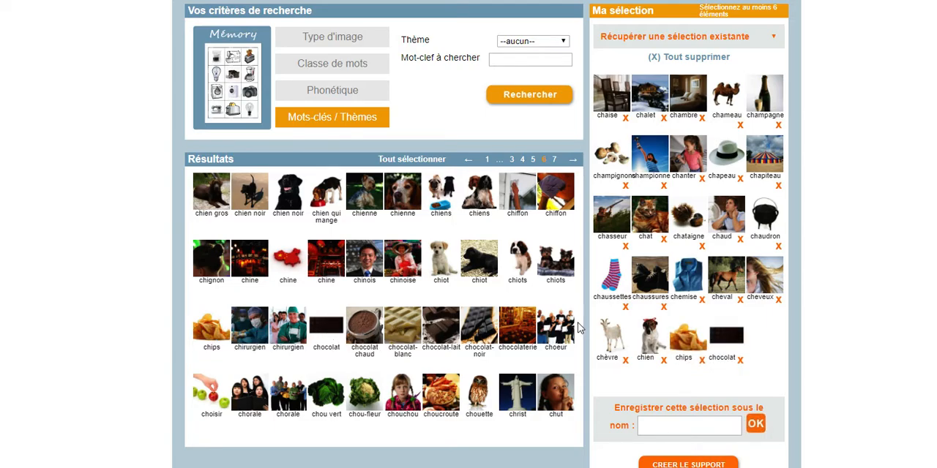
pyautogui.click(324, 394)
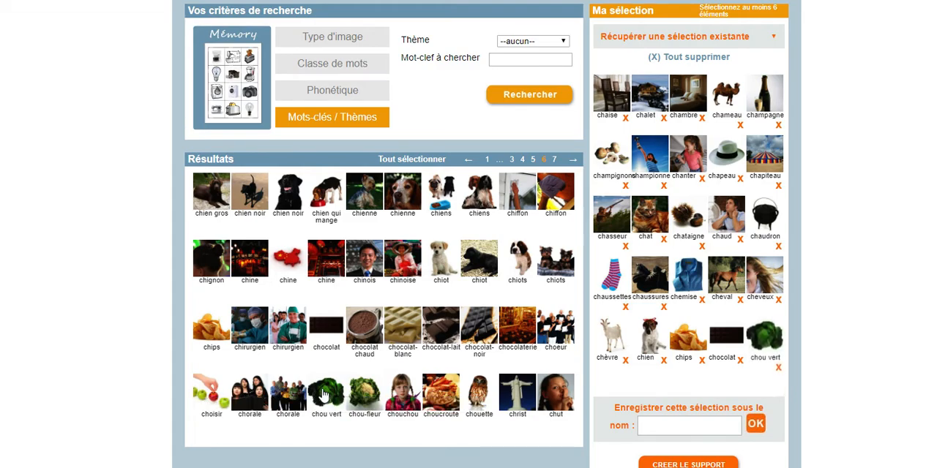
pyautogui.click(571, 393)
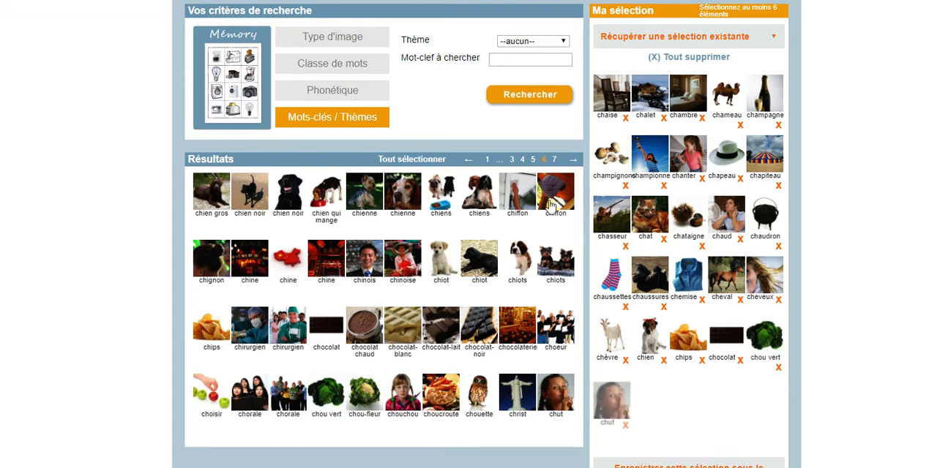
pyautogui.click(554, 161)
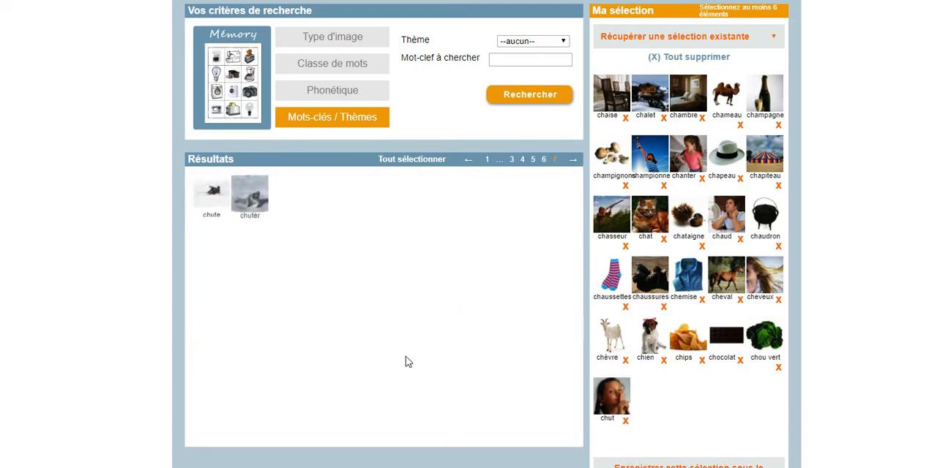
pyautogui.click(217, 201)
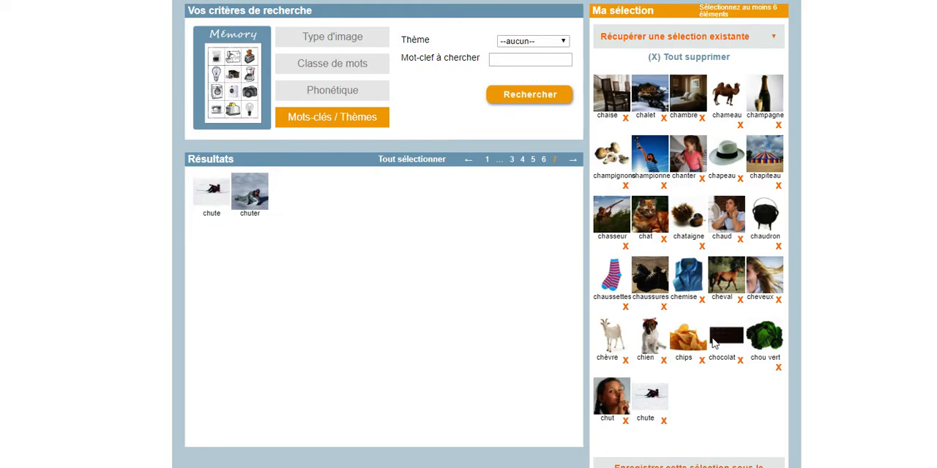
# Save the current photo selection under the name "Son ch initiale".
pyautogui.click(666, 369)
pyautogui.write('S')
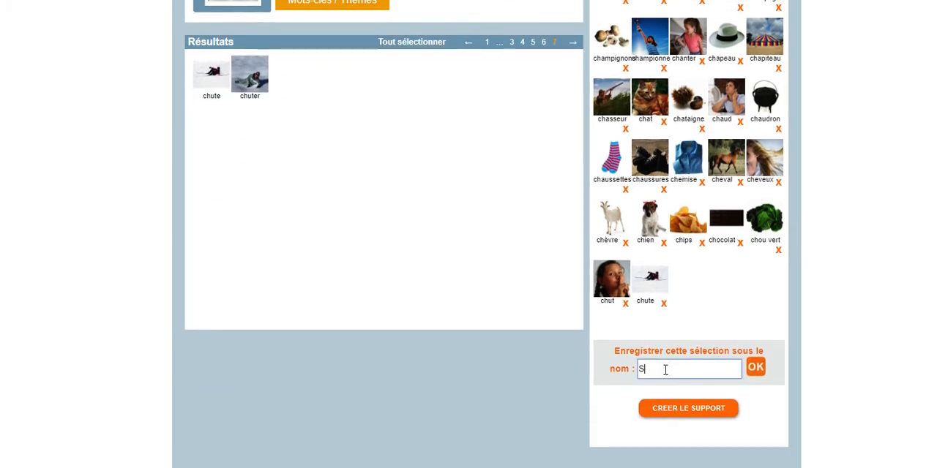
pyautogui.write('on ch initiale')
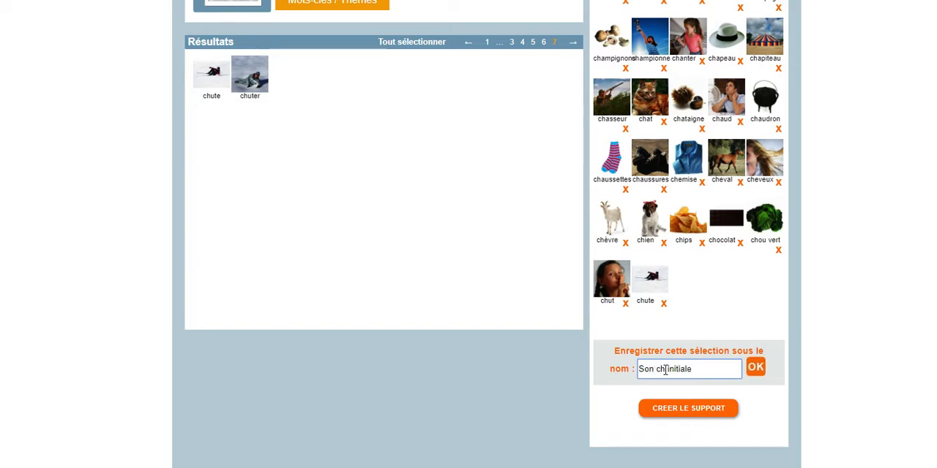
pyautogui.click(758, 369)
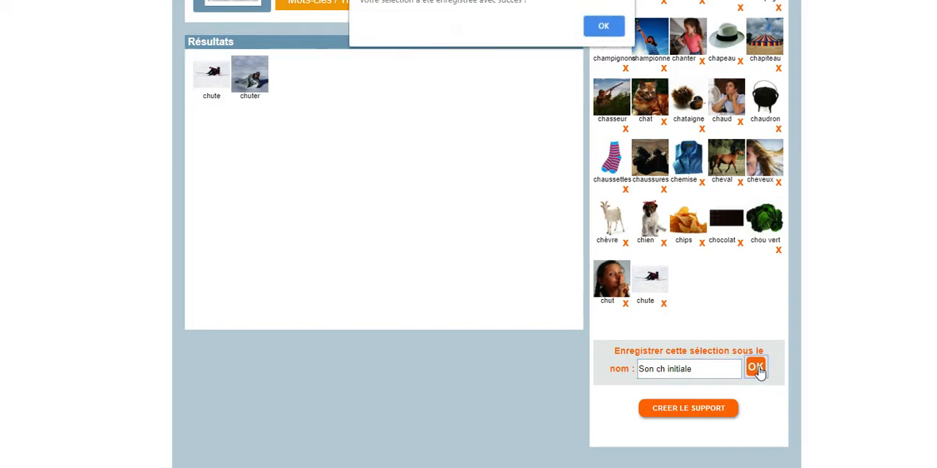
pyautogui.click(607, 29)
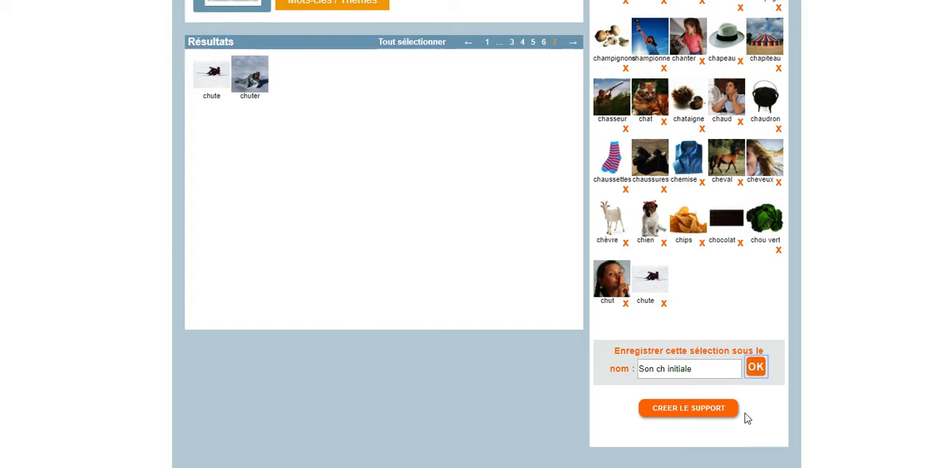
# Create the memory support from the selection and set its grid type to 20 cells.
pyautogui.click(676, 411)
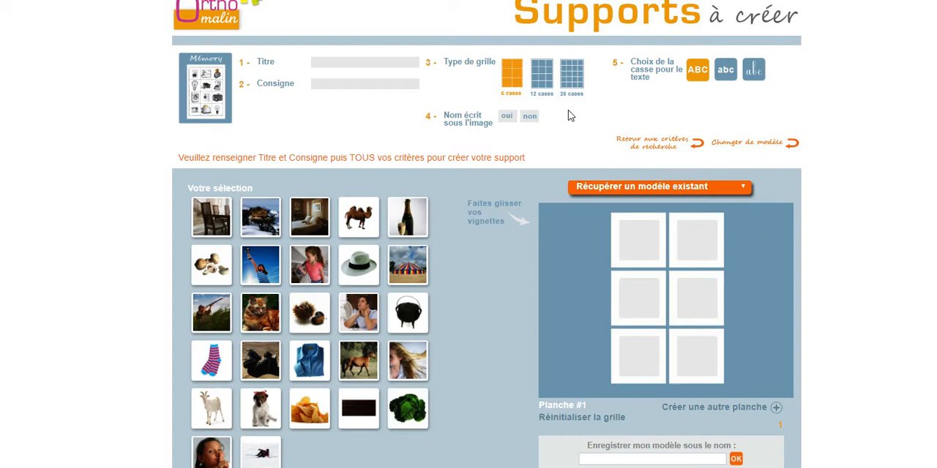
pyautogui.scroll(-2, 484, 323)
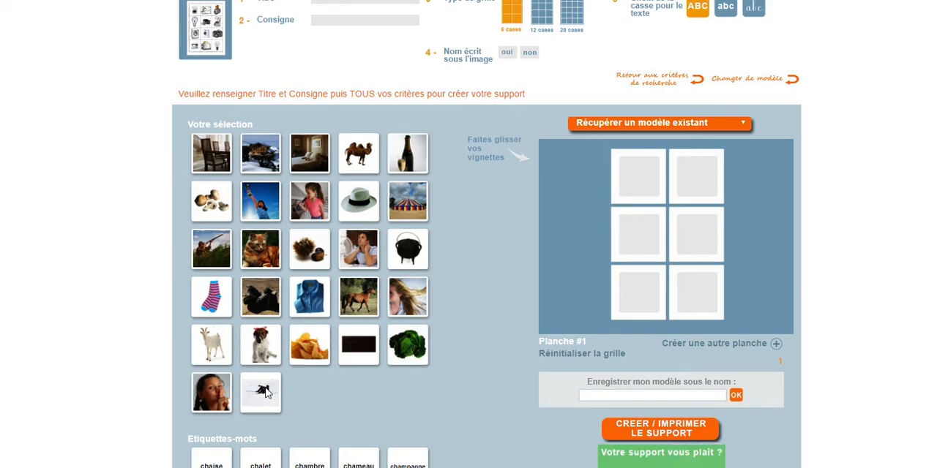
pyautogui.scroll(2, 463, 267)
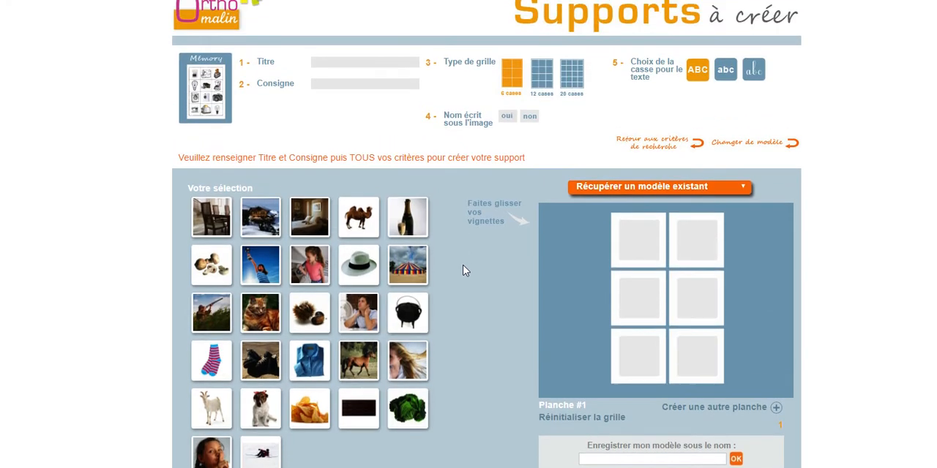
pyautogui.click(574, 76)
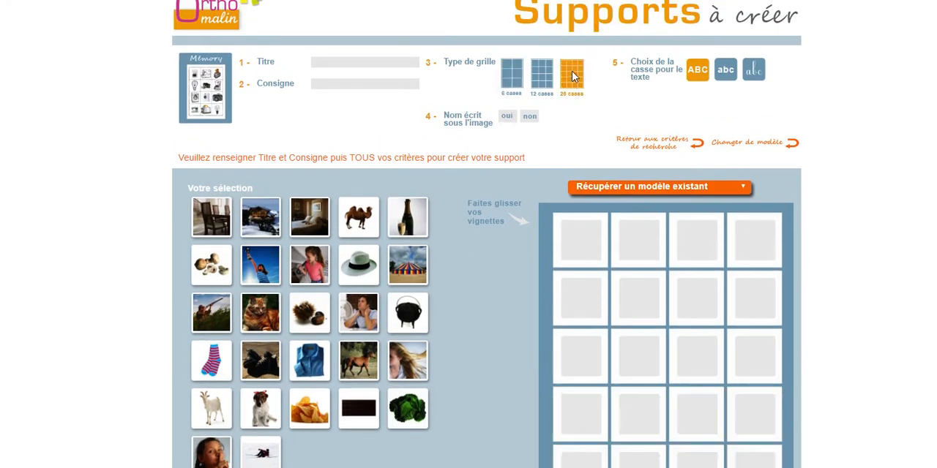
# Title the support "Son ch", enter the instruction "Trouve les paires d'images !" and enable names written under the images.
pyautogui.click(355, 62)
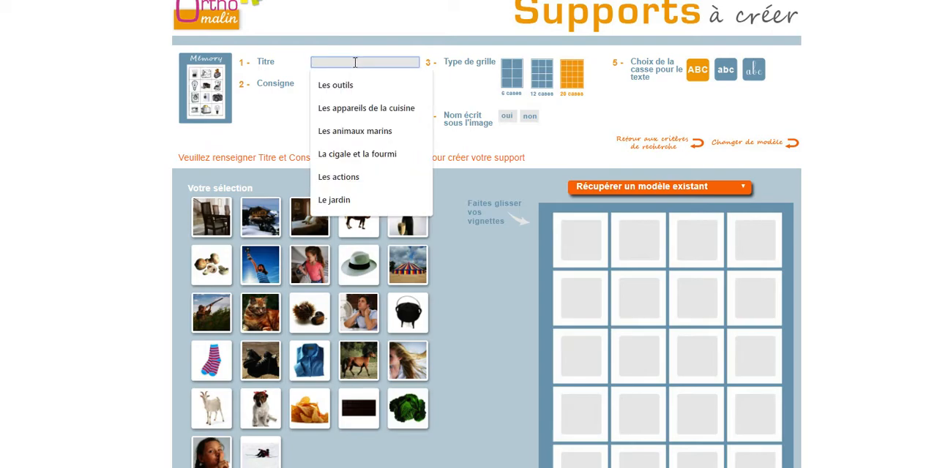
pyautogui.write('Son ch')
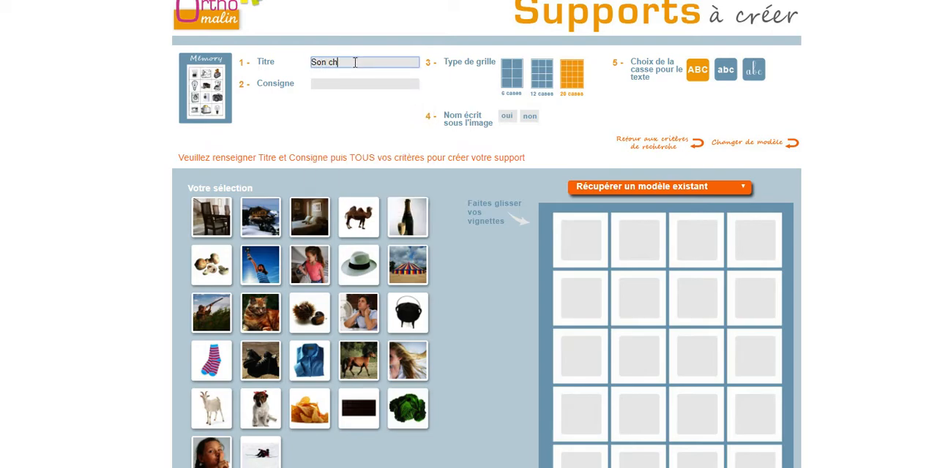
pyautogui.click(342, 86)
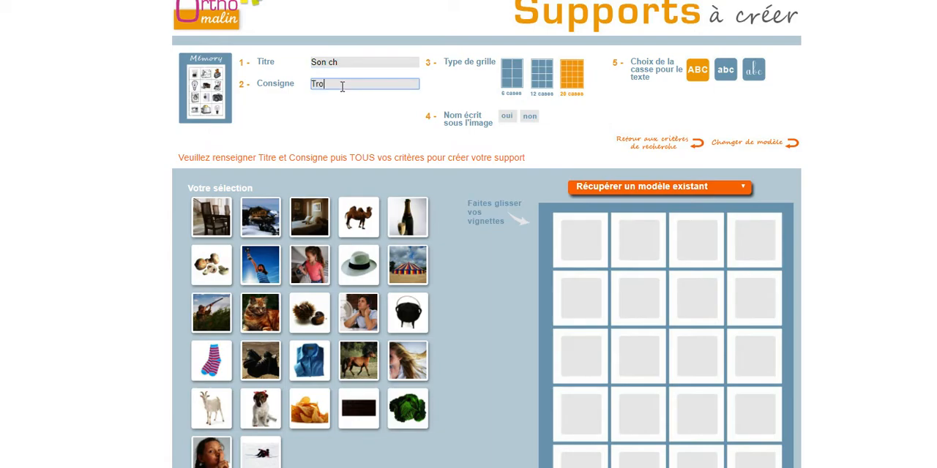
pyautogui.write("Trouve les paires d'images !")
pyautogui.click(504, 119)
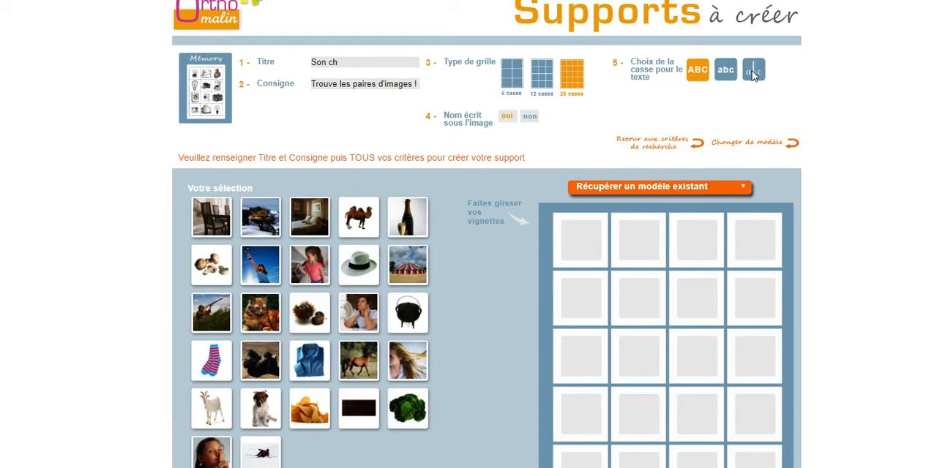
# Fill the first two grid rows with chaise, chalet, chambre, chameau, champagne, champignons, championne and chanter.
pyautogui.scroll(-2, 432, 117)
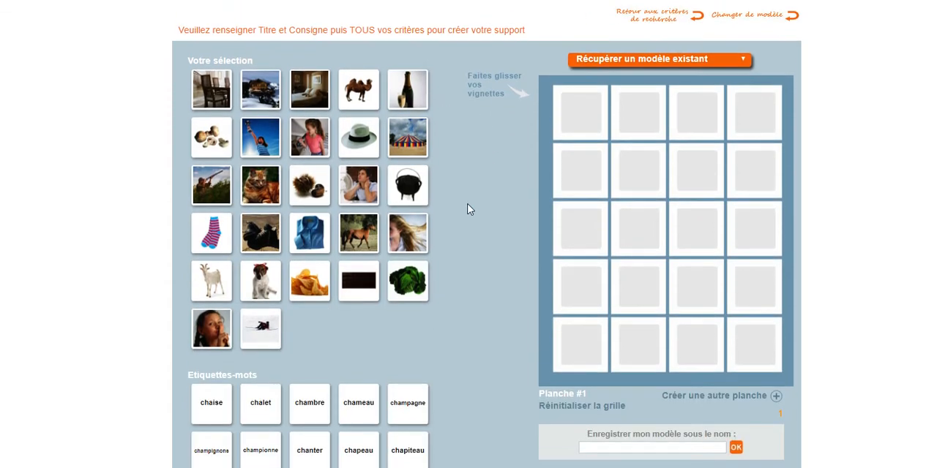
pyautogui.moveTo(205, 87); pyautogui.dragTo(561, 110)
pyautogui.moveTo(272, 96); pyautogui.dragTo(633, 117)
pyautogui.moveTo(302, 96); pyautogui.dragTo(685, 119)
pyautogui.moveTo(351, 92); pyautogui.dragTo(748, 110)
pyautogui.moveTo(414, 99); pyautogui.dragTo(580, 157)
pyautogui.moveTo(205, 144); pyautogui.dragTo(635, 177)
pyautogui.moveTo(249, 152); pyautogui.dragTo(689, 183)
pyautogui.moveTo(311, 137); pyautogui.dragTo(754, 170)
# Fill the third grid row with the chapeau, chapiteau, chasseur and chat photos.
pyautogui.moveTo(361, 150); pyautogui.dragTo(582, 235)
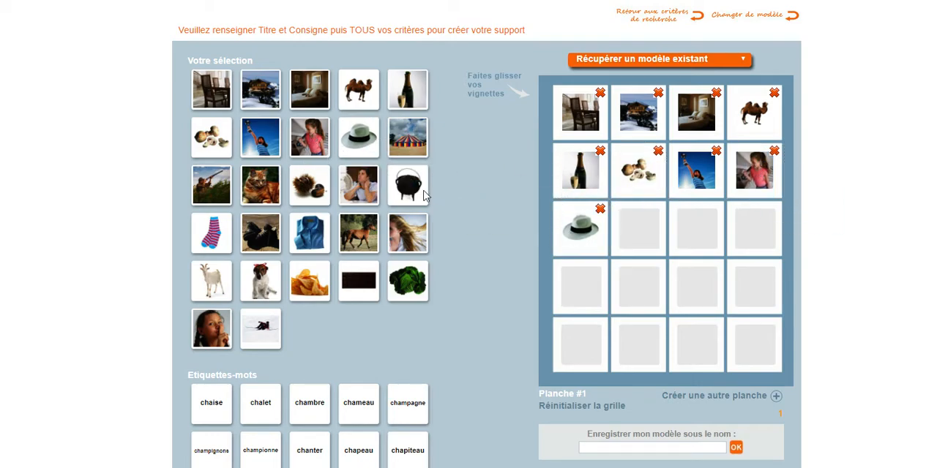
pyautogui.moveTo(416, 155); pyautogui.dragTo(628, 245)
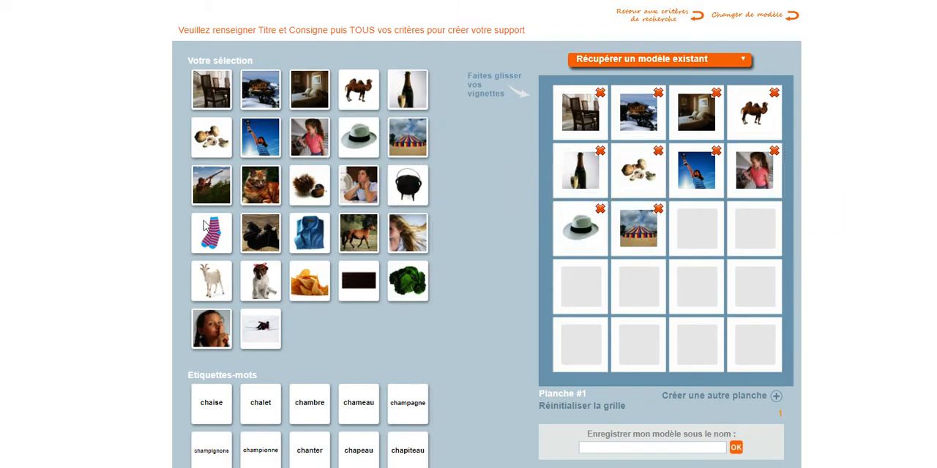
pyautogui.moveTo(204, 196); pyautogui.dragTo(692, 233)
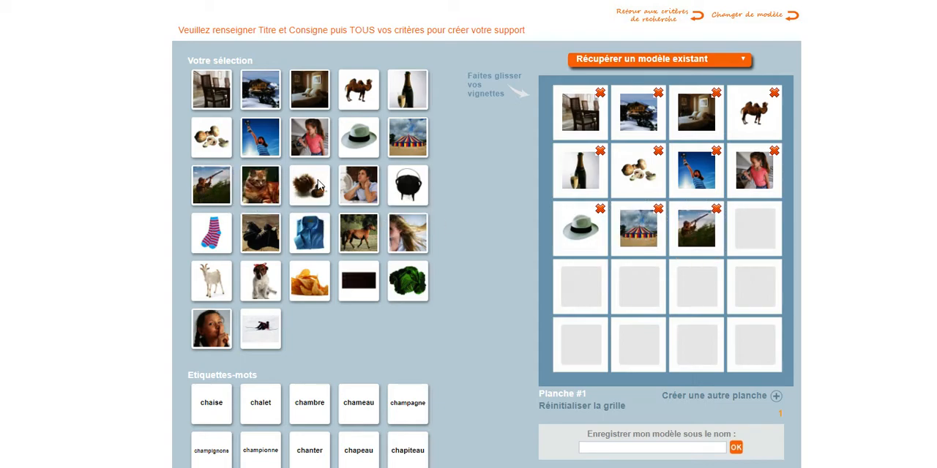
pyautogui.moveTo(266, 199); pyautogui.dragTo(756, 252)
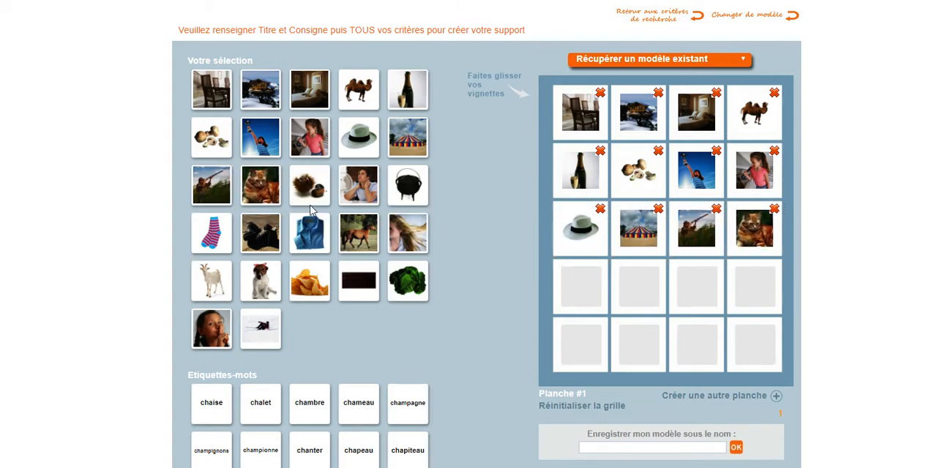
# Fill the last two grid rows with chataigne, chaud, chaudron, chaussettes, chaussures, chemise, cheval and cheveux.
pyautogui.moveTo(309, 184); pyautogui.dragTo(579, 280)
pyautogui.moveTo(357, 180); pyautogui.dragTo(643, 279)
pyautogui.moveTo(415, 191); pyautogui.dragTo(695, 287)
pyautogui.moveTo(216, 236); pyautogui.dragTo(755, 290)
pyautogui.moveTo(257, 231); pyautogui.dragTo(578, 341)
pyautogui.moveTo(309, 242); pyautogui.dragTo(642, 344)
pyautogui.moveTo(368, 232); pyautogui.dragTo(695, 344)
pyautogui.moveTo(408, 232); pyautogui.dragTo(757, 344)
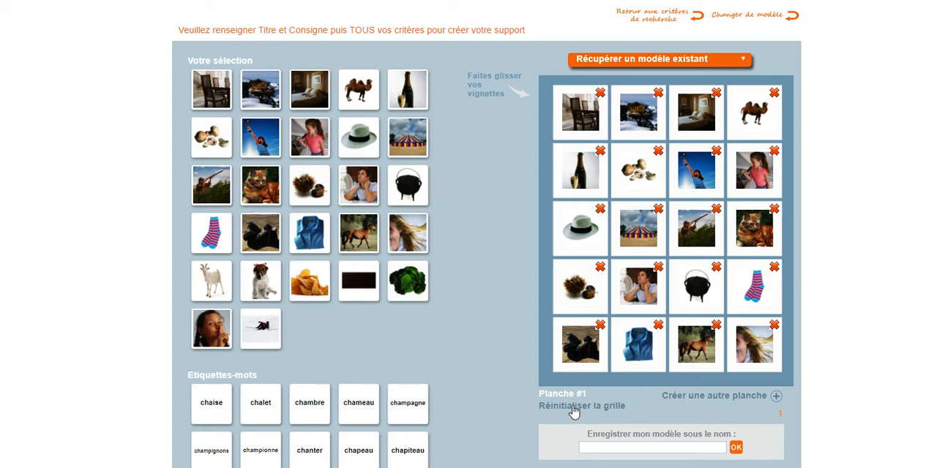
# Add a second board and place the chèvre, chien, chips, chocolat, chou vert, chut and chute photos in its first cells.
pyautogui.click(775, 399)
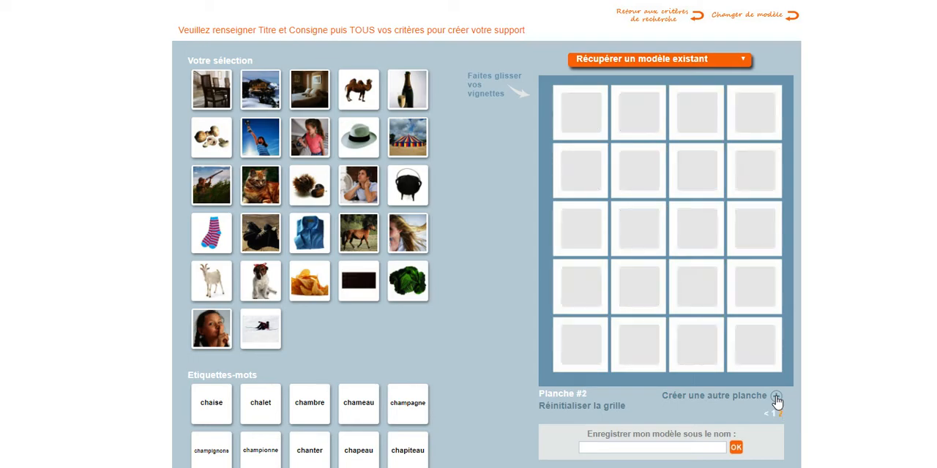
pyautogui.moveTo(209, 282); pyautogui.dragTo(580, 113)
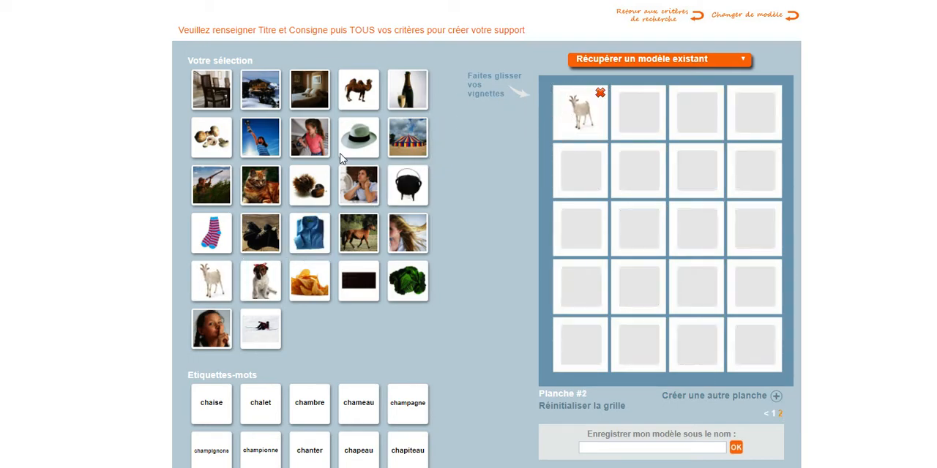
pyautogui.moveTo(260, 278); pyautogui.dragTo(637, 113)
pyautogui.moveTo(326, 279); pyautogui.dragTo(696, 114)
pyautogui.moveTo(372, 291); pyautogui.dragTo(739, 121)
pyautogui.moveTo(403, 268); pyautogui.dragTo(582, 170)
pyautogui.moveTo(217, 327); pyautogui.dragTo(639, 170)
pyautogui.moveTo(264, 327); pyautogui.dragTo(699, 167)
# Save the two-board layout as a model named "Memory Ch initiale".
pyautogui.scroll(-1, 707, 341)
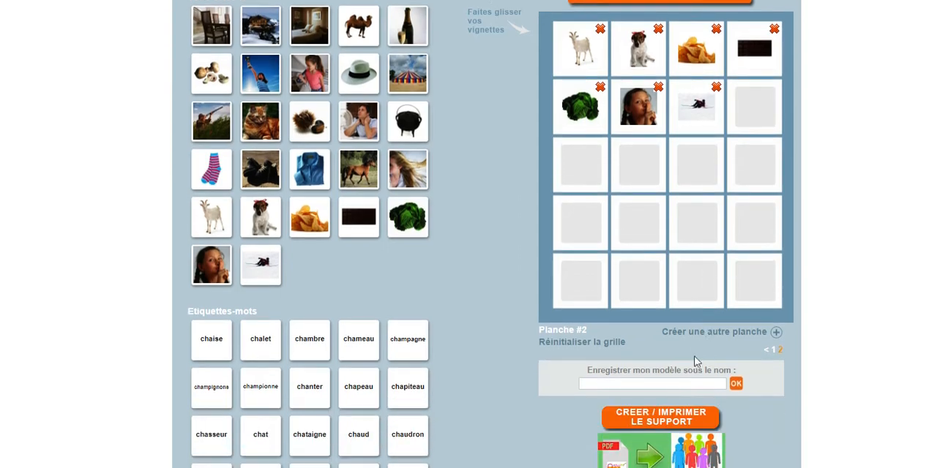
pyautogui.click(623, 385)
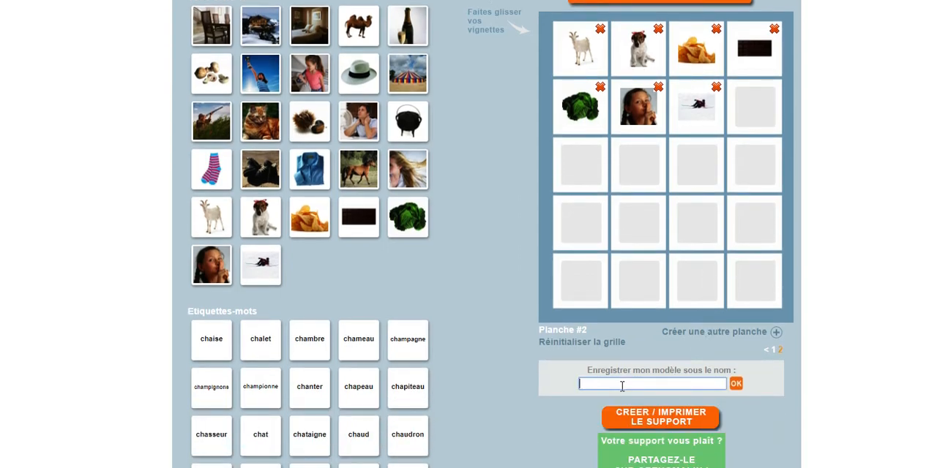
pyautogui.write('Memory Ch initiale')
pyautogui.click(621, 384)
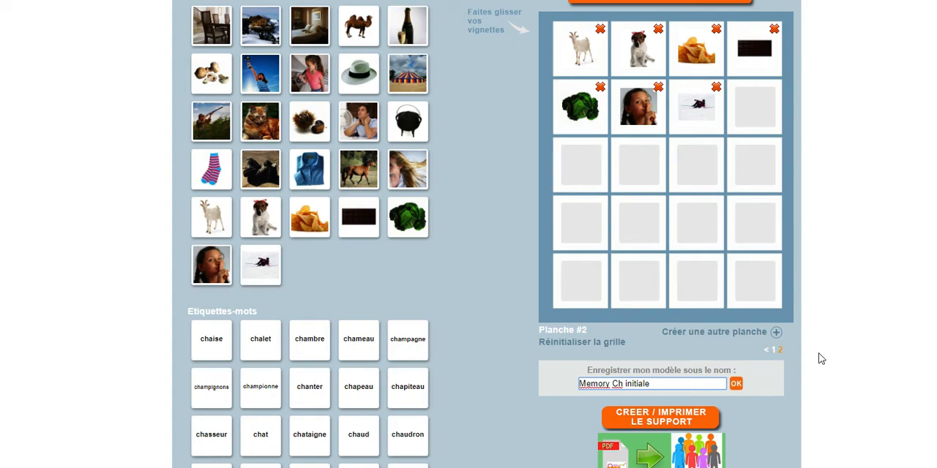
pyautogui.click(736, 383)
# Generate the printable PDF of the memory support.
pyautogui.scroll(-1, 739, 391)
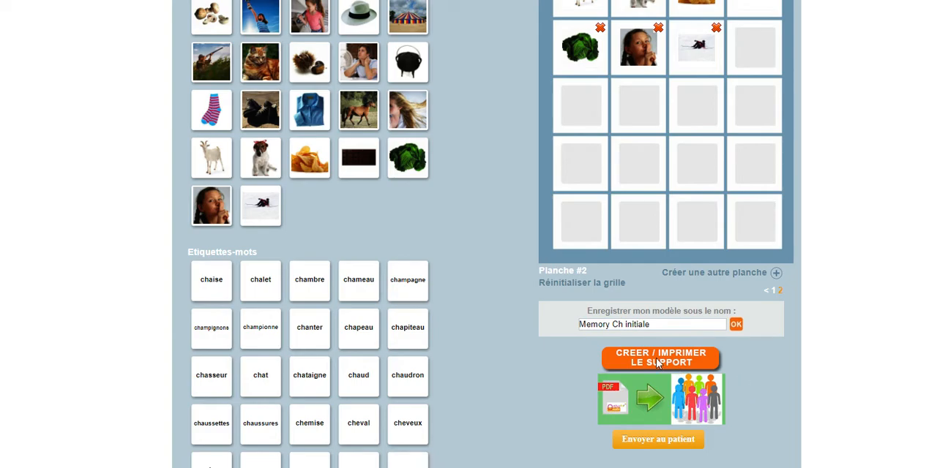
pyautogui.scroll(-2, 643, 413)
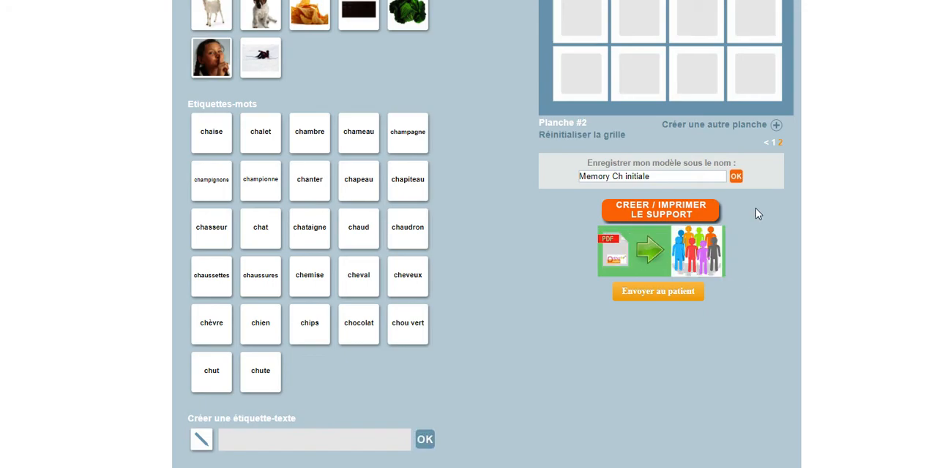
pyautogui.click(642, 217)
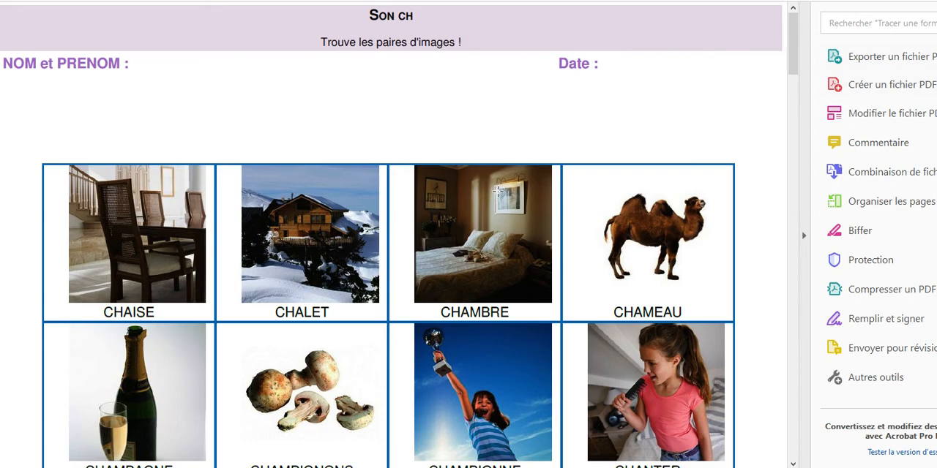
# Examine the generated PDF pages, checking the photos and the word labels beneath them.
pyautogui.scroll(-8, 498, 192)
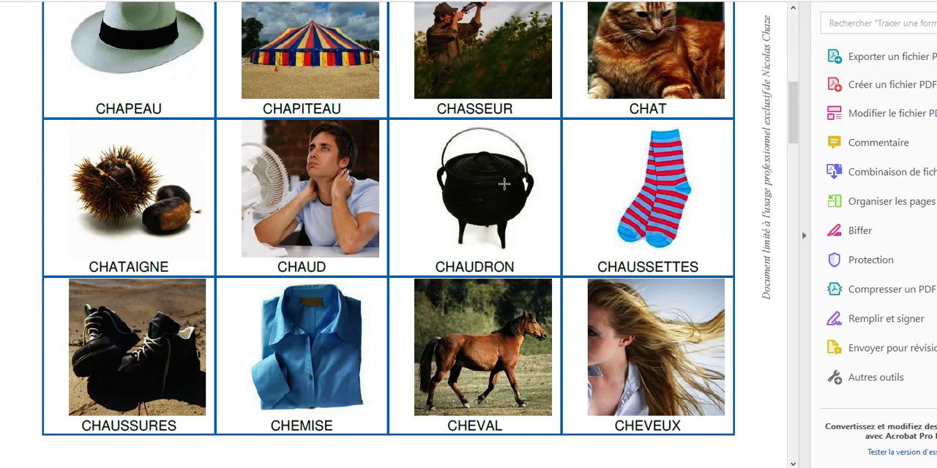
pyautogui.scroll(-15, 504, 185)
pyautogui.scroll(-15, 504, 189)
pyautogui.scroll(-3, 505, 188)
pyautogui.scroll(10, 504, 188)
pyautogui.scroll(12, 508, 195)
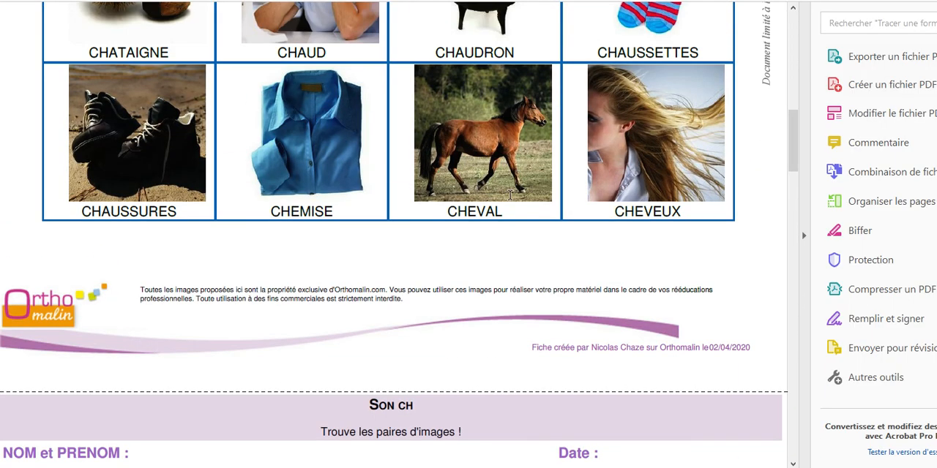
pyautogui.scroll(10, 510, 195)
pyautogui.scroll(1, 510, 195)
pyautogui.scroll(-5, 363, 168)
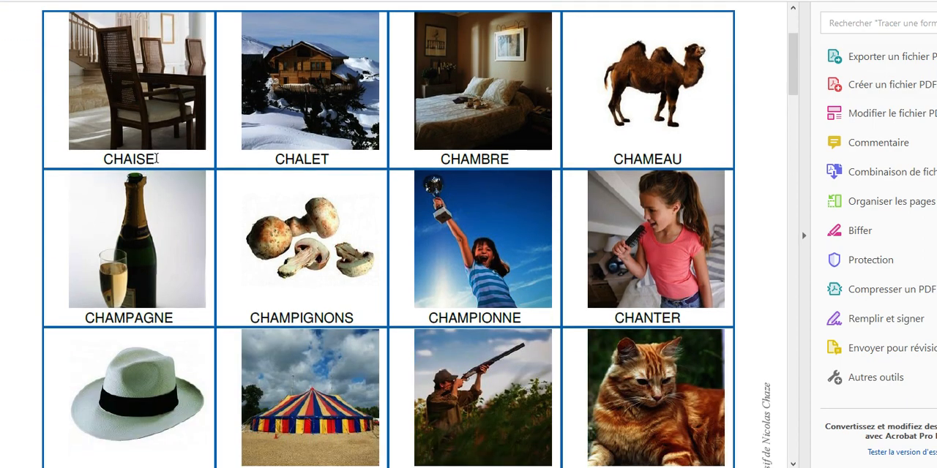